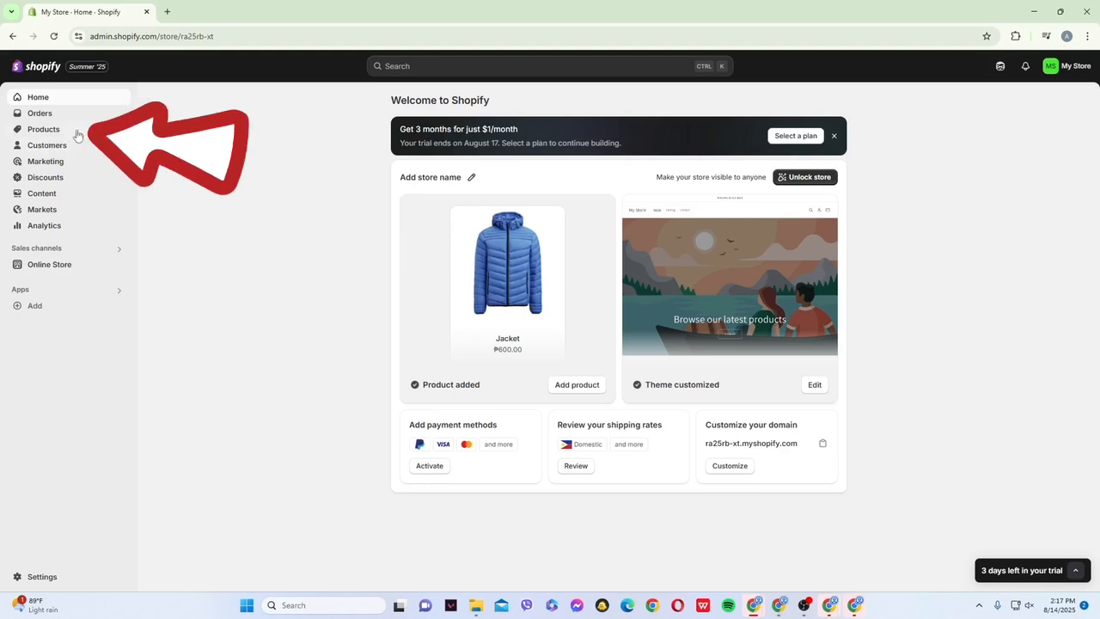
# Open the Jacket product and examine its existing variants.
pyautogui.click(67, 134)
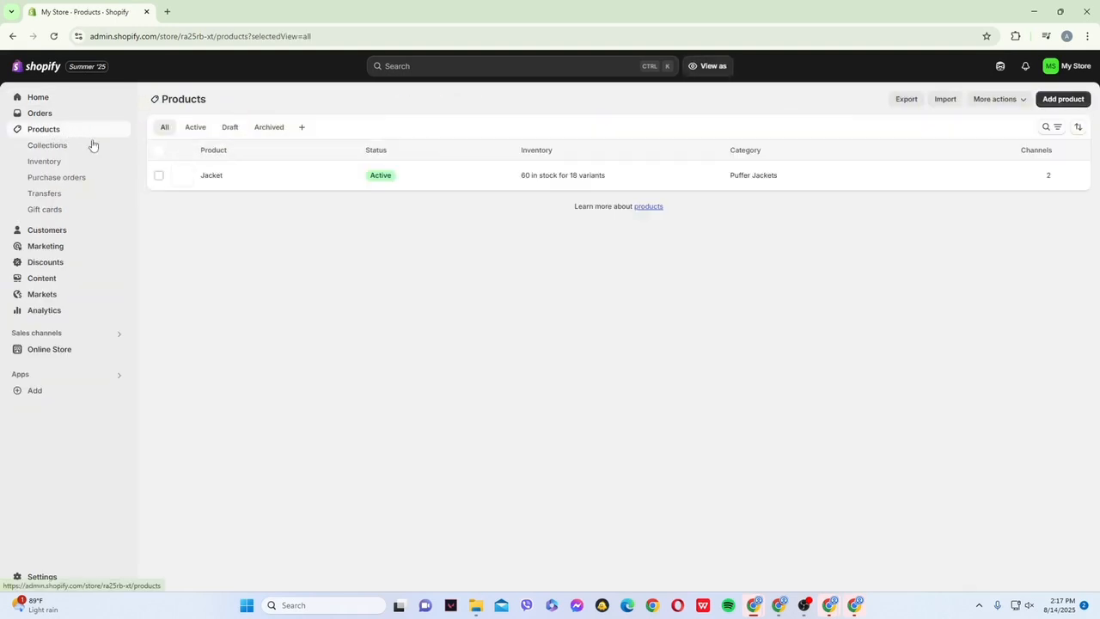
pyautogui.click(433, 181)
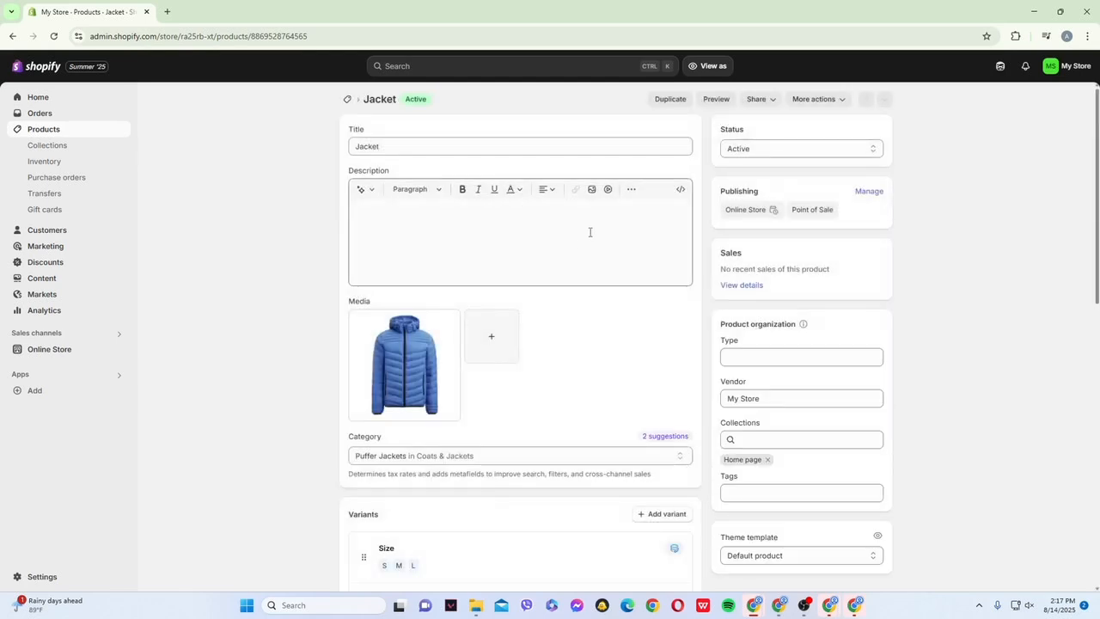
pyautogui.scroll(-3, 600, 235)
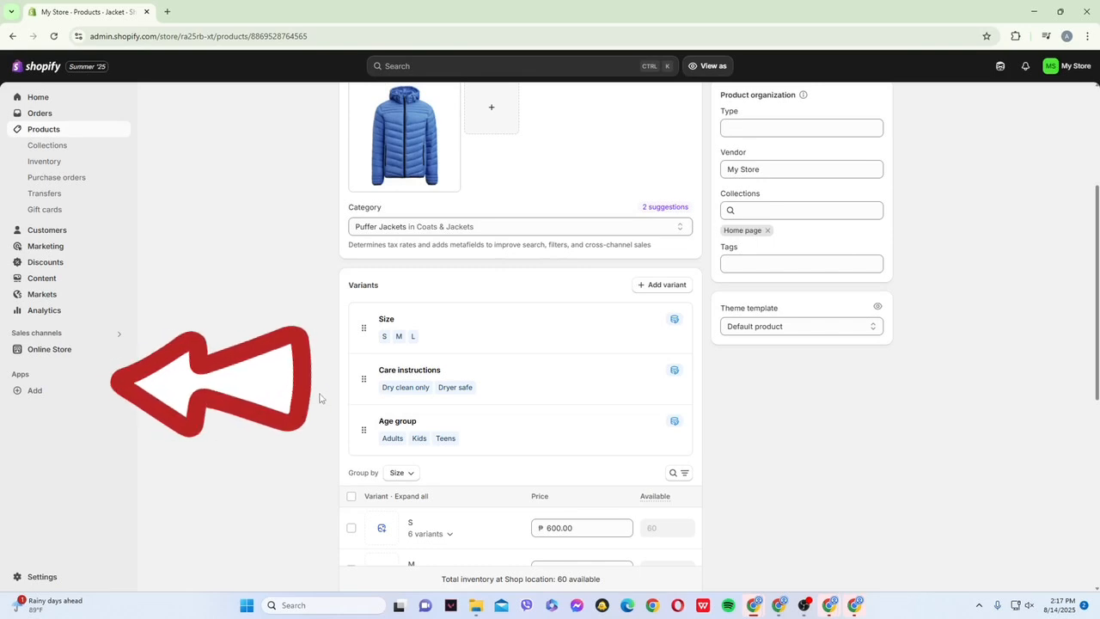
# Open the Shopify App Store from the store's apps and search for "product variants".
pyautogui.click(35, 392)
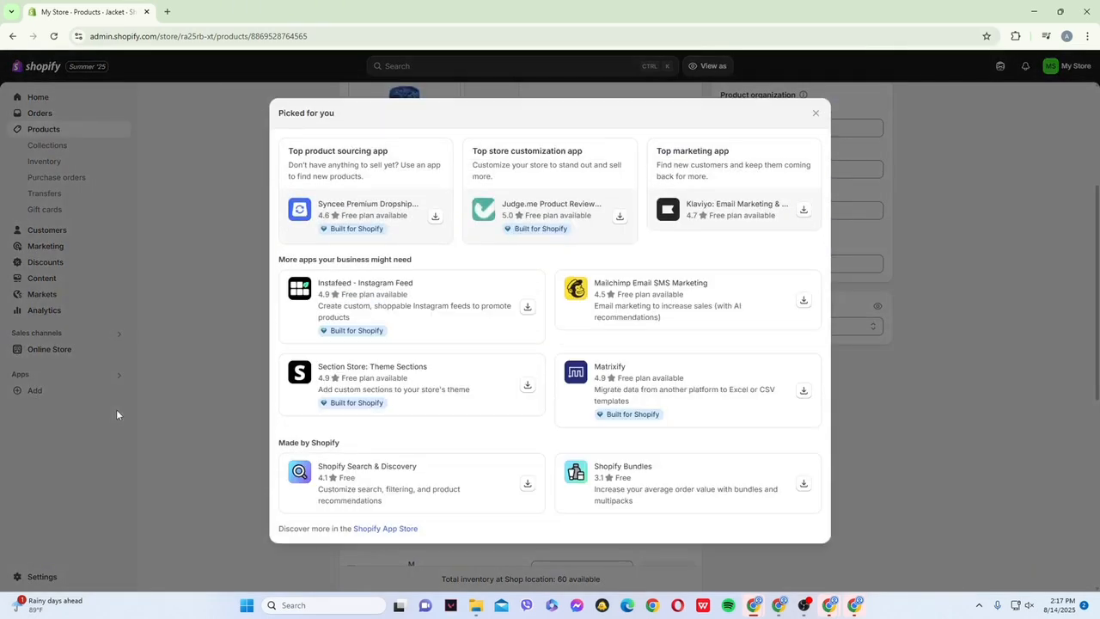
pyautogui.click(389, 531)
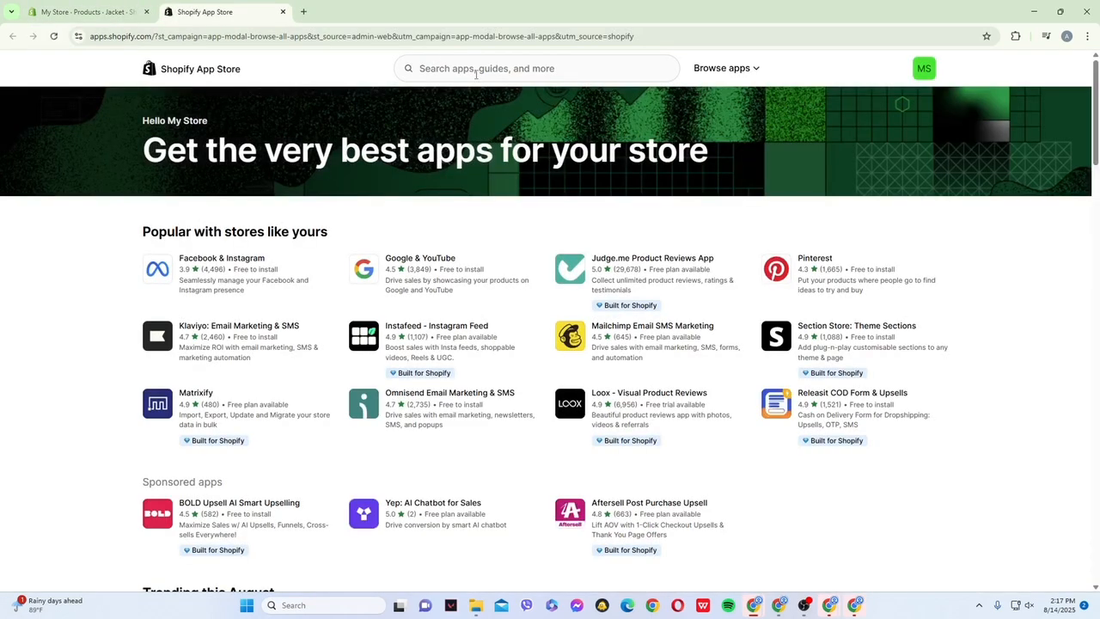
pyautogui.click(472, 69)
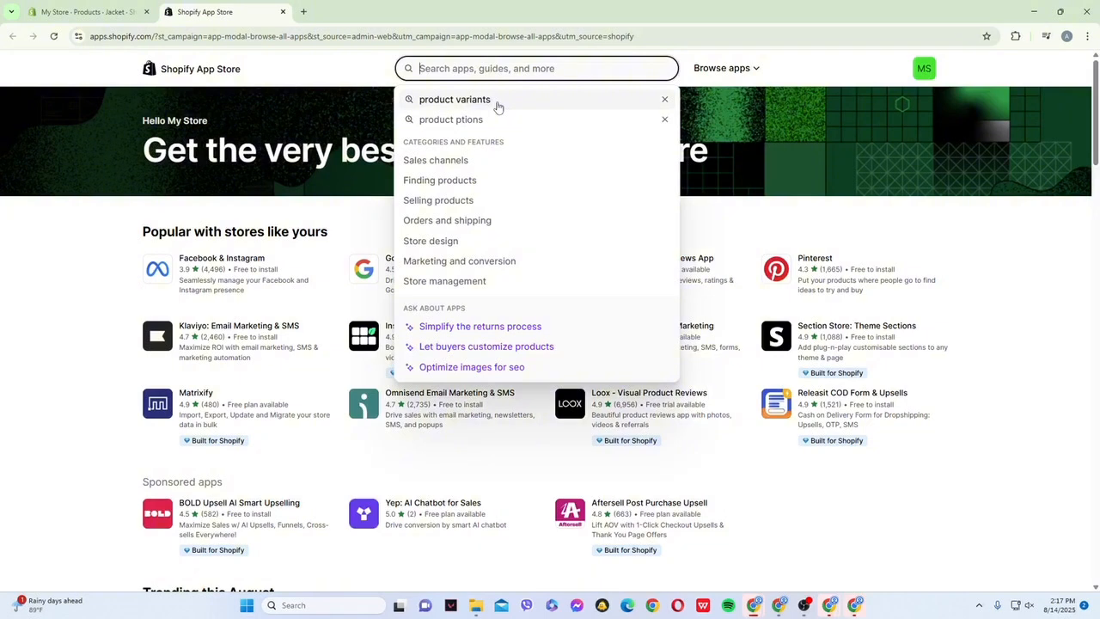
pyautogui.click(497, 101)
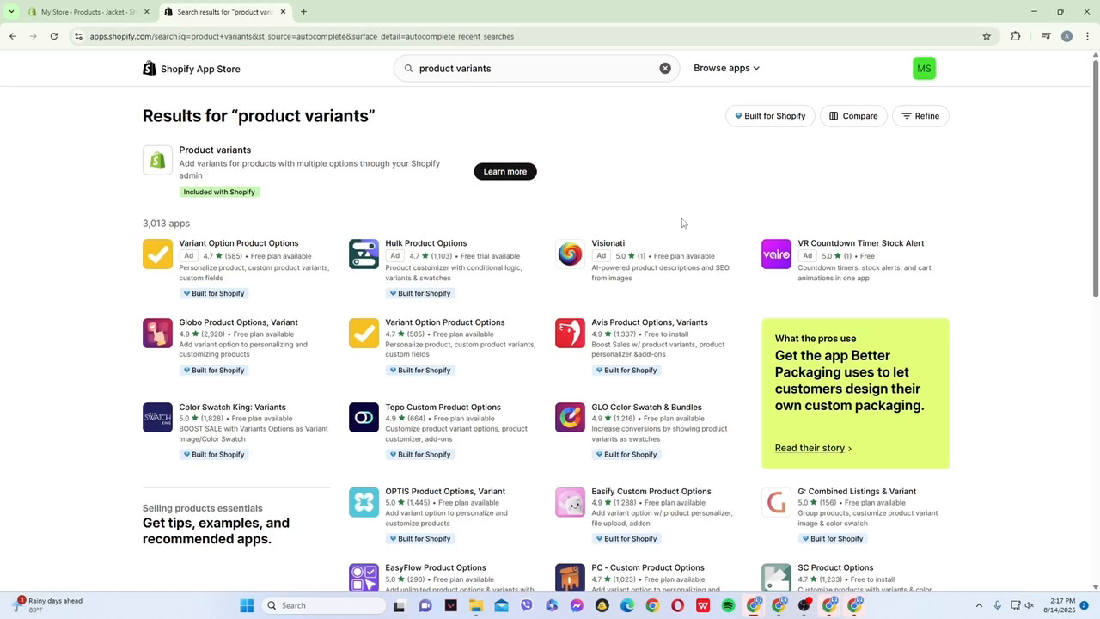
# Install the Globo Product Options, Variant app on the store and continue with its free plan.
pyautogui.click(252, 332)
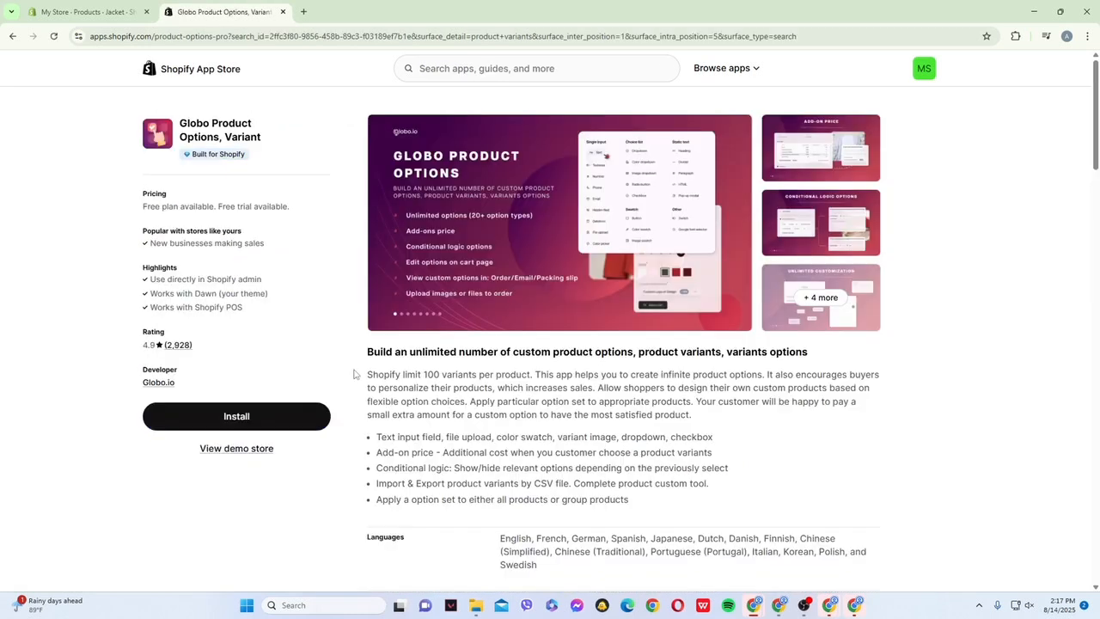
pyautogui.click(273, 417)
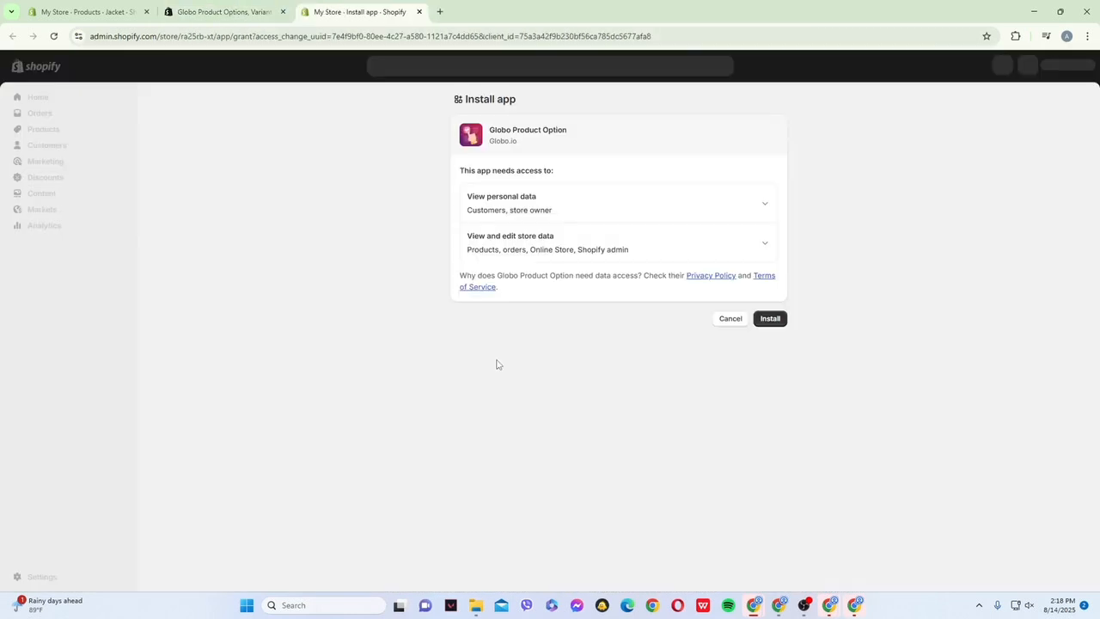
pyautogui.click(771, 319)
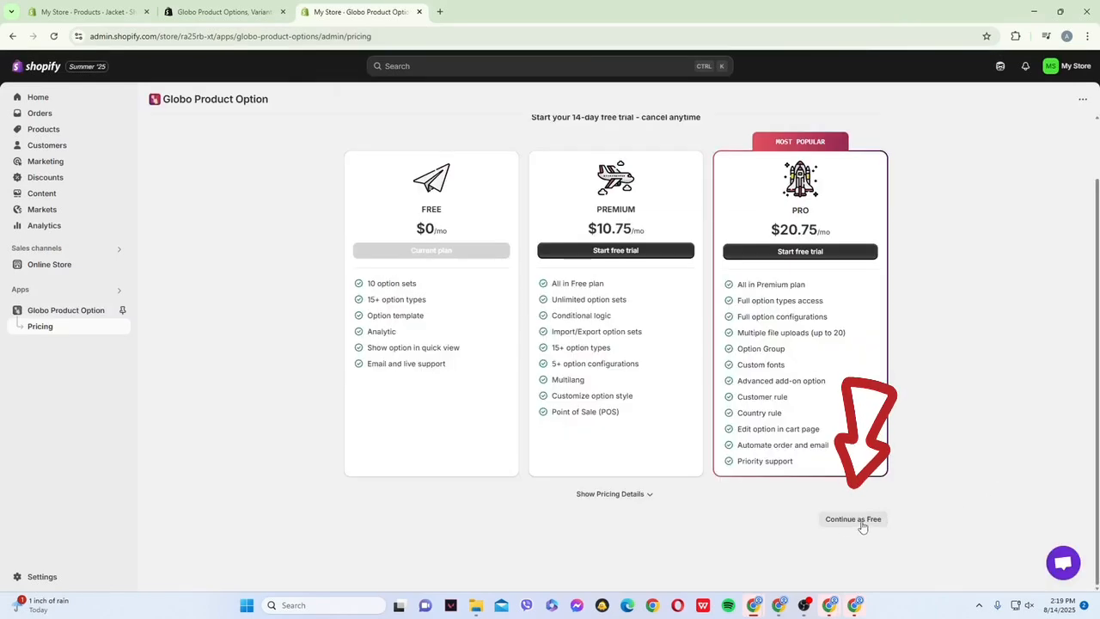
pyautogui.click(863, 527)
pyautogui.click(551, 454)
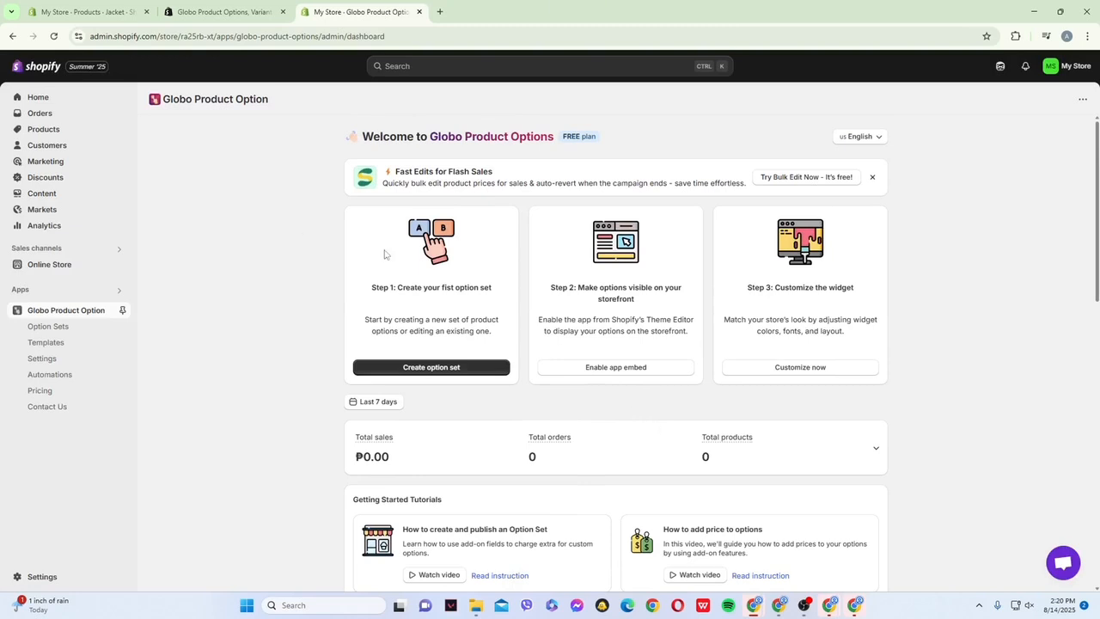
# Create a new option set and apply it by manual selection to the Jacket product.
pyautogui.click(449, 375)
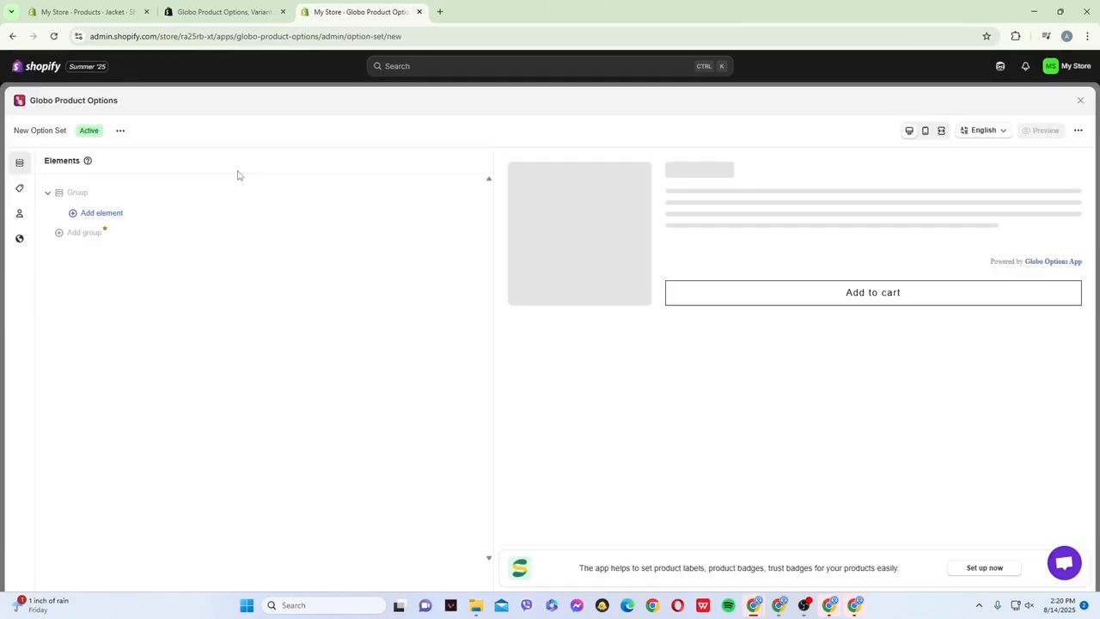
pyautogui.click(19, 188)
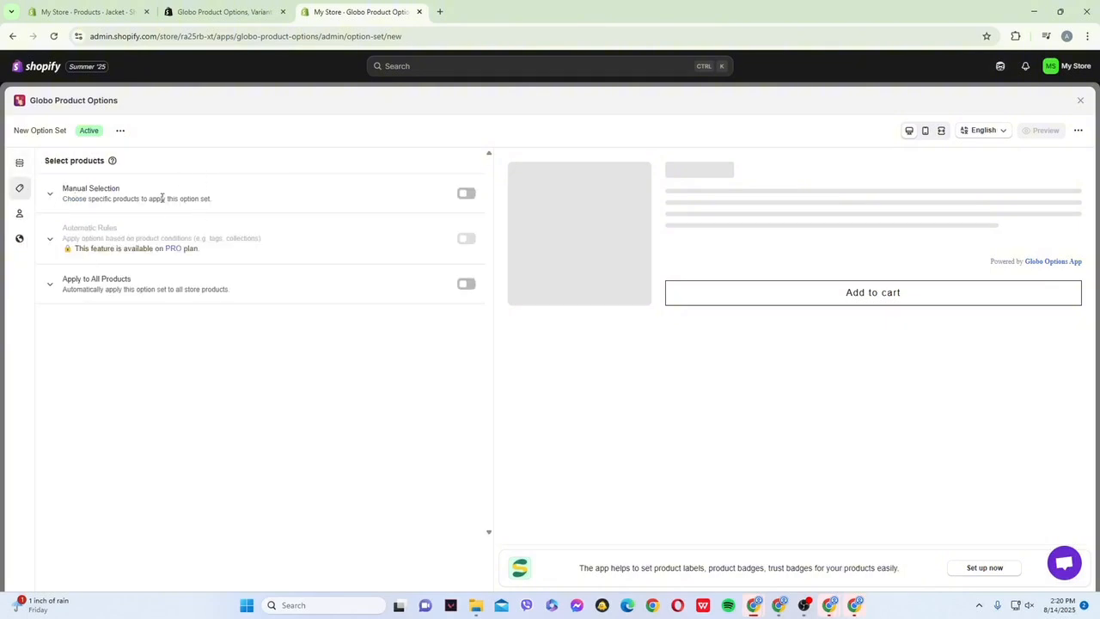
pyautogui.click(466, 192)
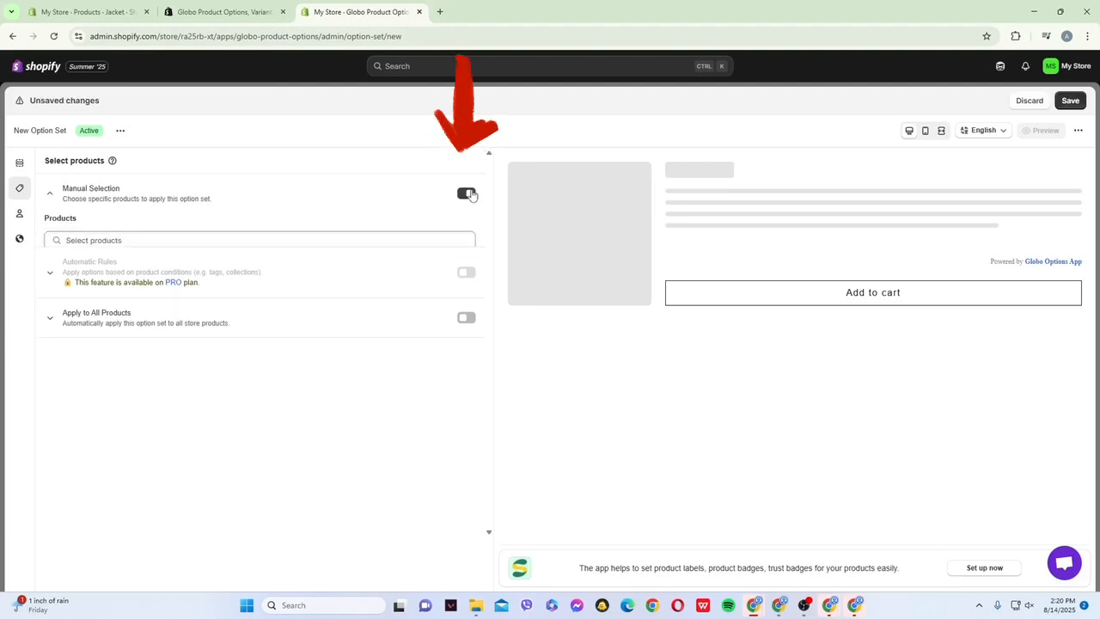
pyautogui.click(162, 243)
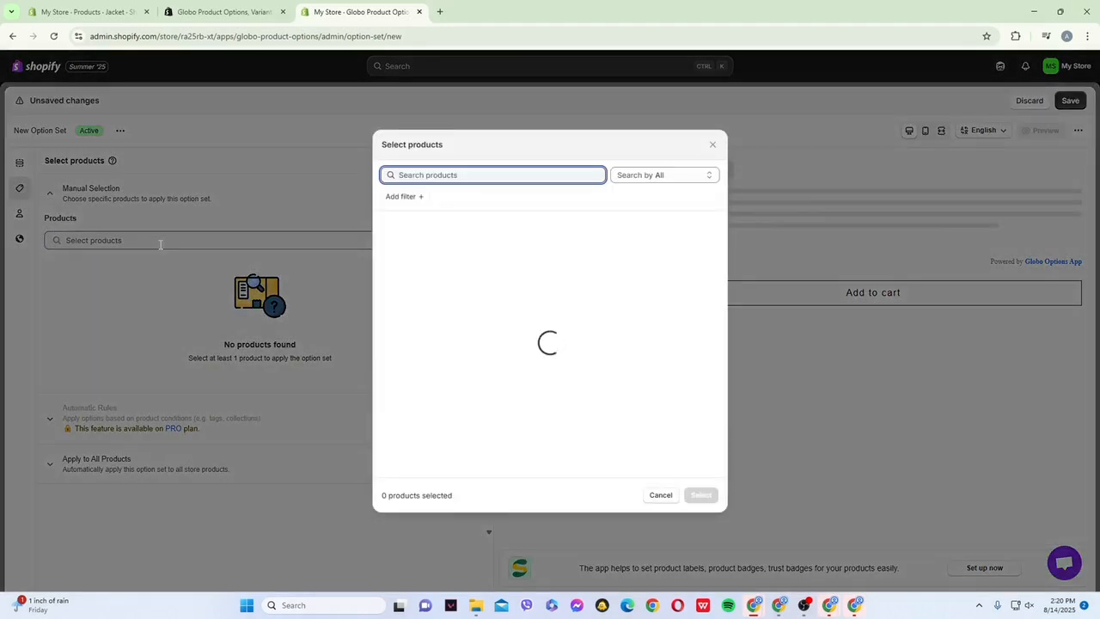
pyautogui.click(387, 228)
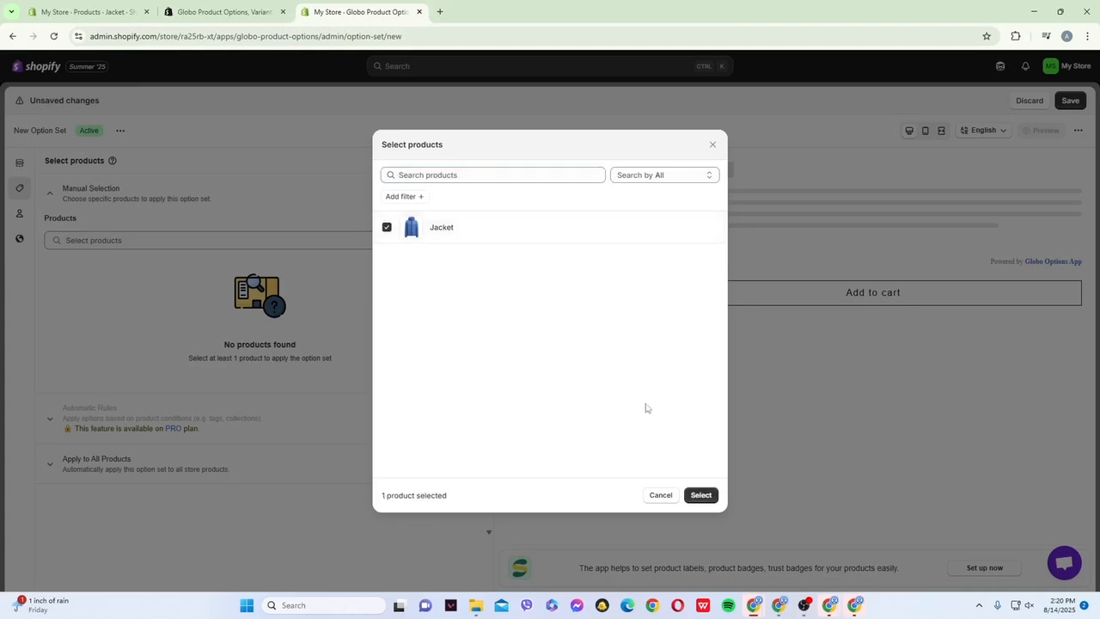
pyautogui.click(701, 495)
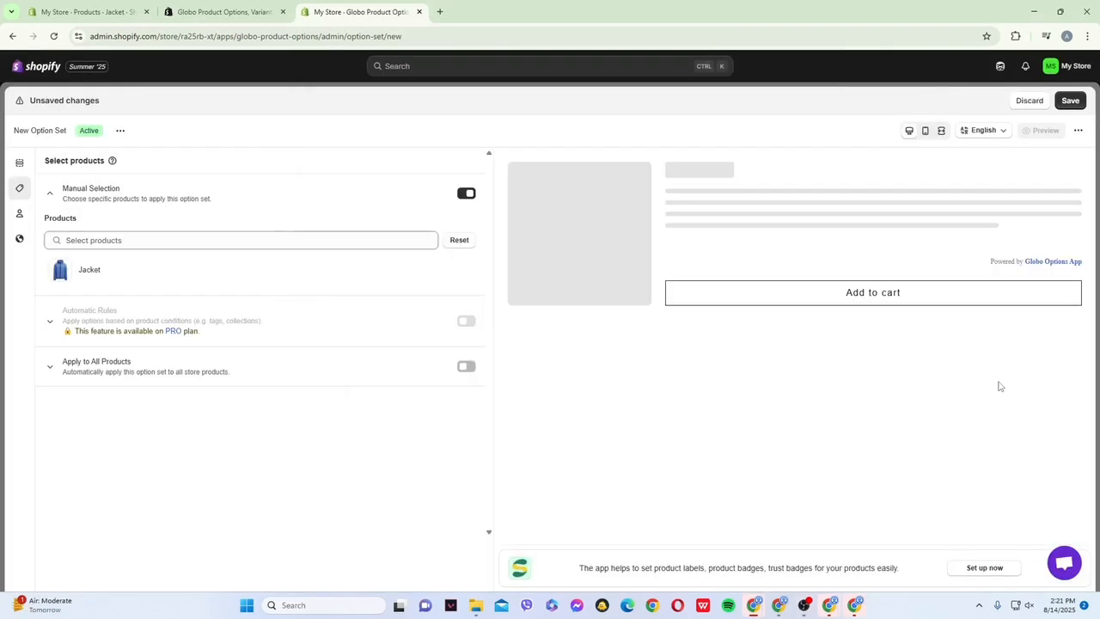
# Add a Dropdown element to the option set's group and label it "Size".
pyautogui.click(24, 169)
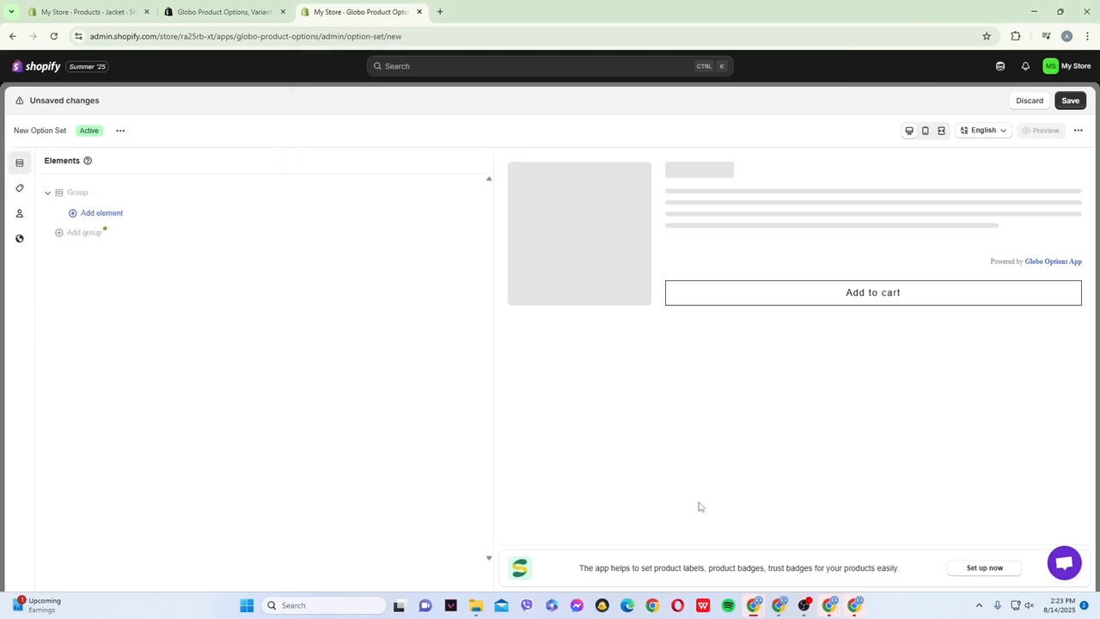
pyautogui.click(110, 214)
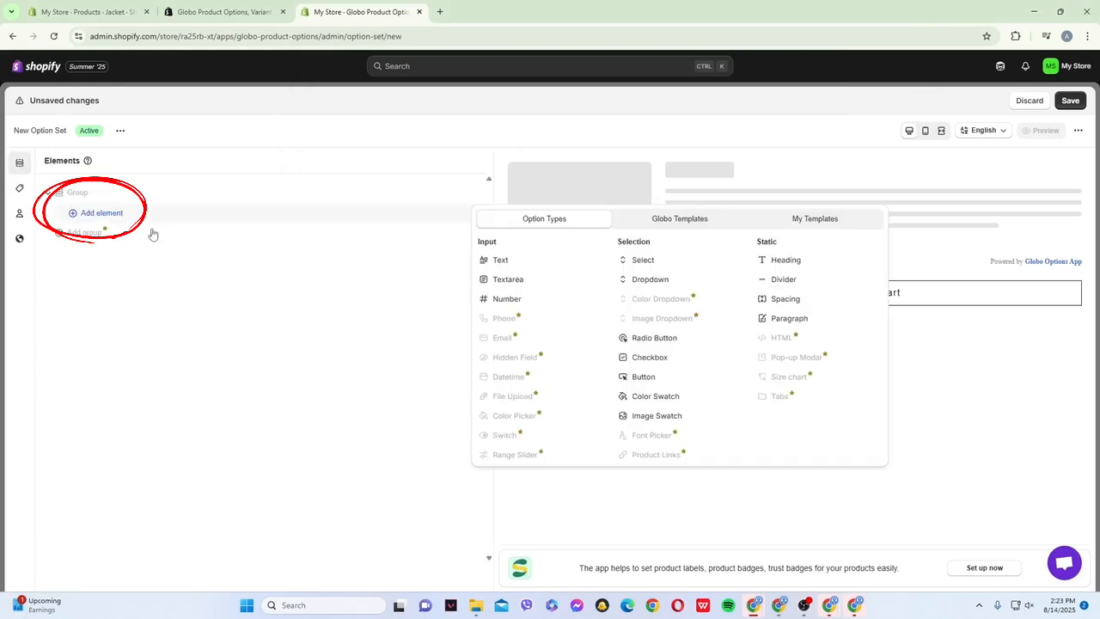
pyautogui.click(660, 285)
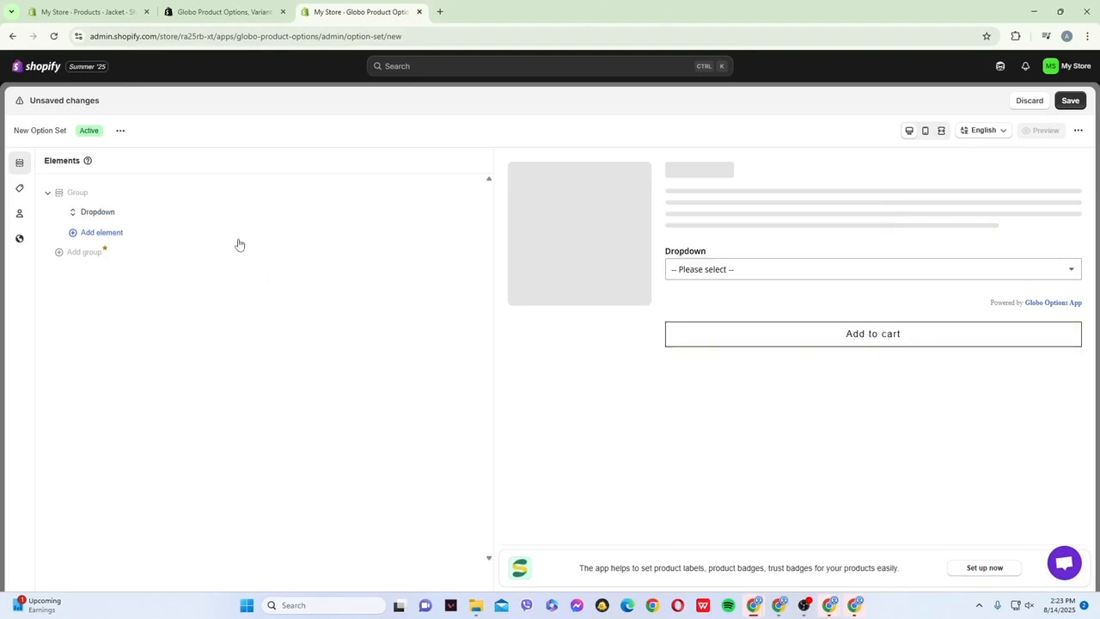
pyautogui.click(120, 215)
pyautogui.click(124, 238)
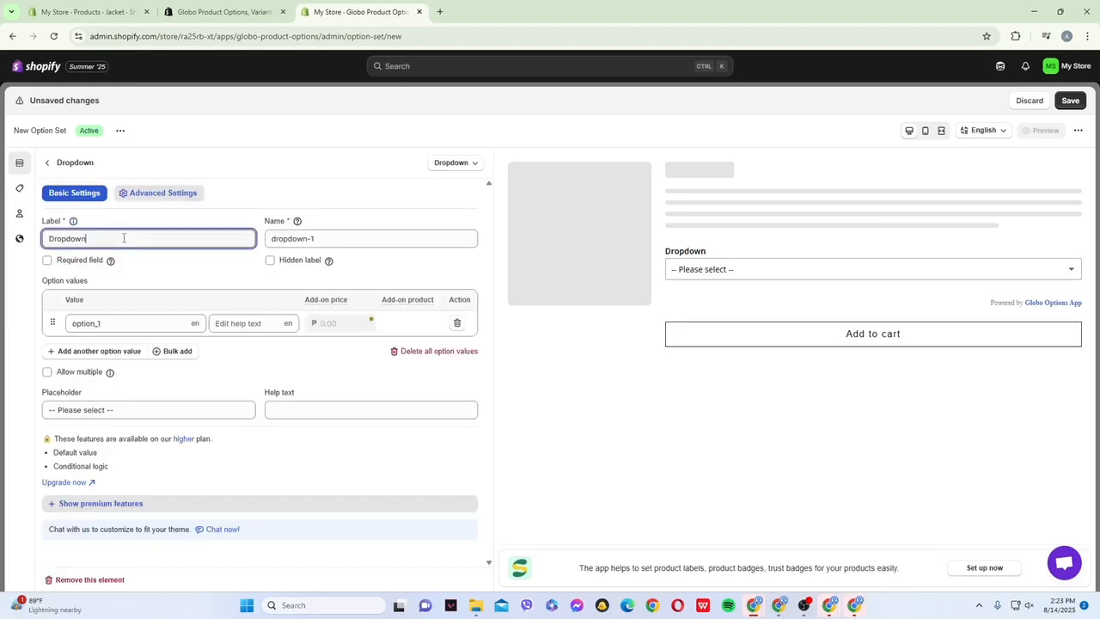
pyautogui.doubleClick(124, 238)
pyautogui.write('Size')
pyautogui.click(135, 267)
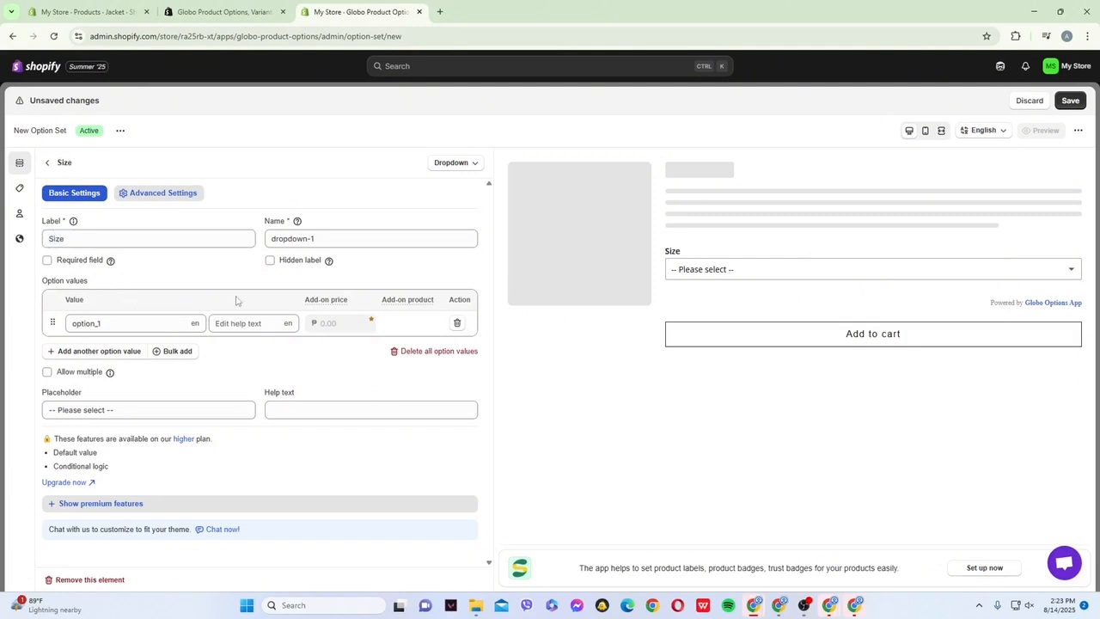
# Define the Size dropdown's option values as S, M and L.
pyautogui.doubleClick(141, 322)
pyautogui.press('BackSpace')
pyautogui.write('S')
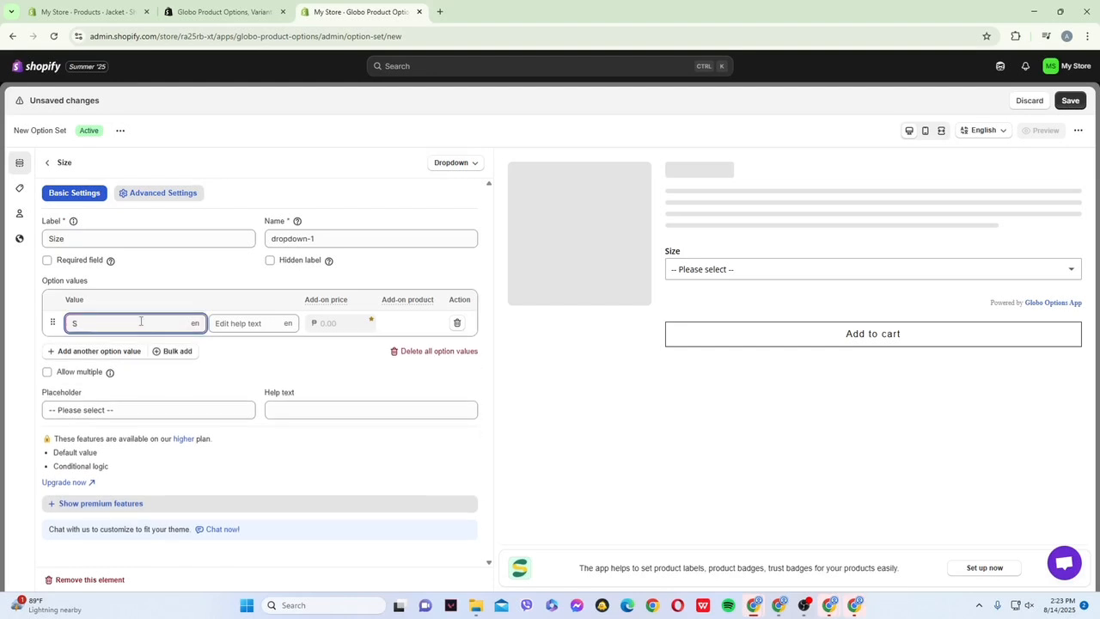
pyautogui.click(90, 353)
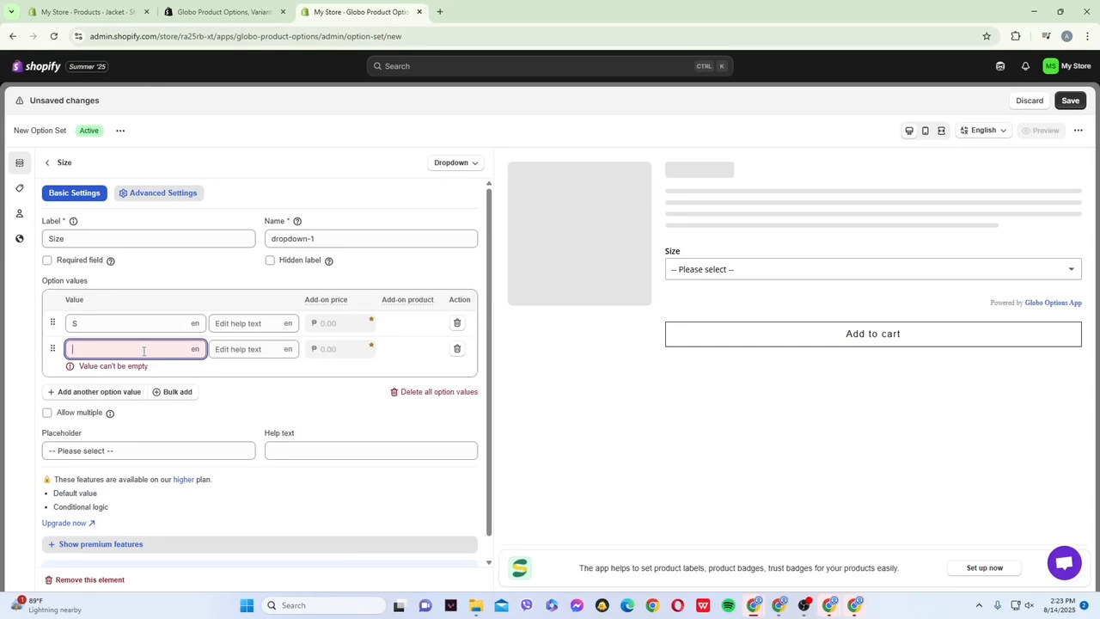
pyautogui.write('M')
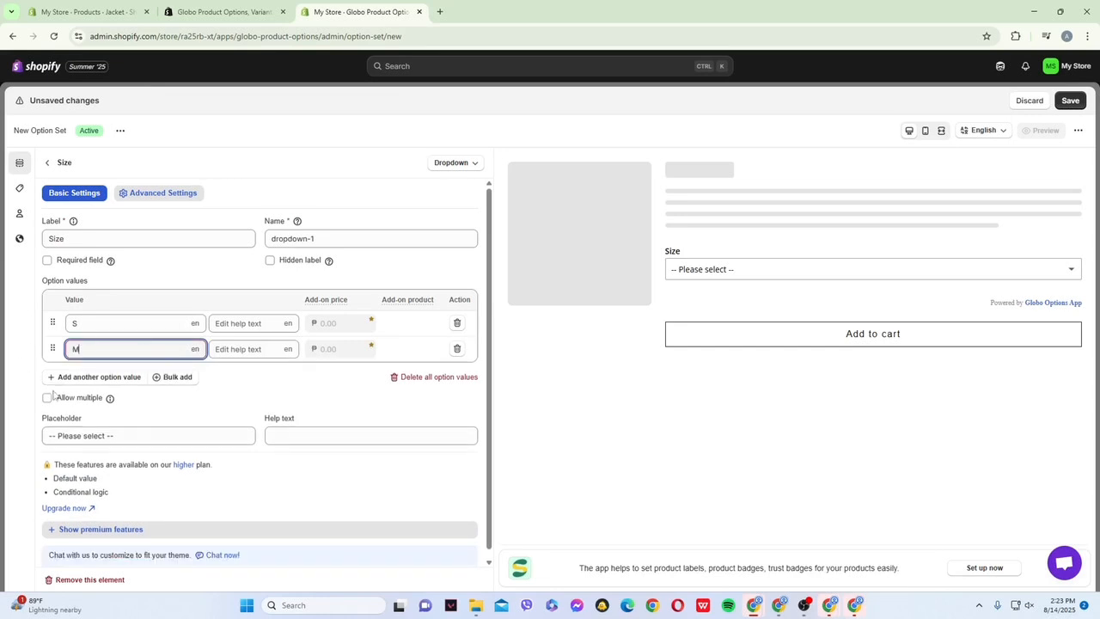
pyautogui.click(92, 378)
pyautogui.write('L')
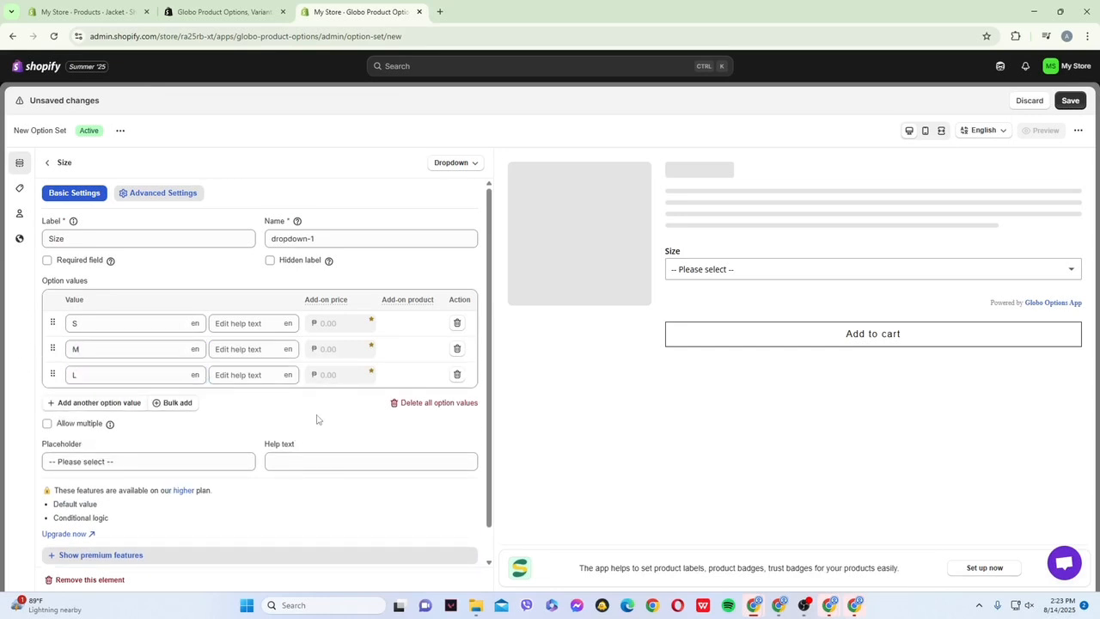
# Review the Size dropdown's placeholder and available element types, and check its choices in the product preview.
pyautogui.click(97, 462)
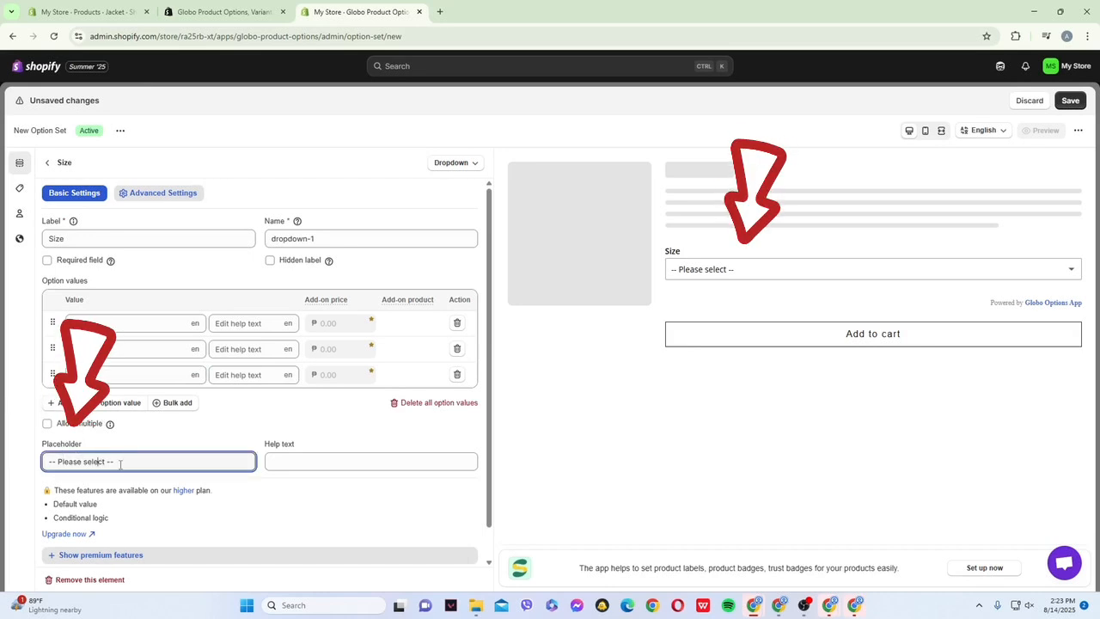
pyautogui.scroll(-1, 412, 215)
pyautogui.click(455, 171)
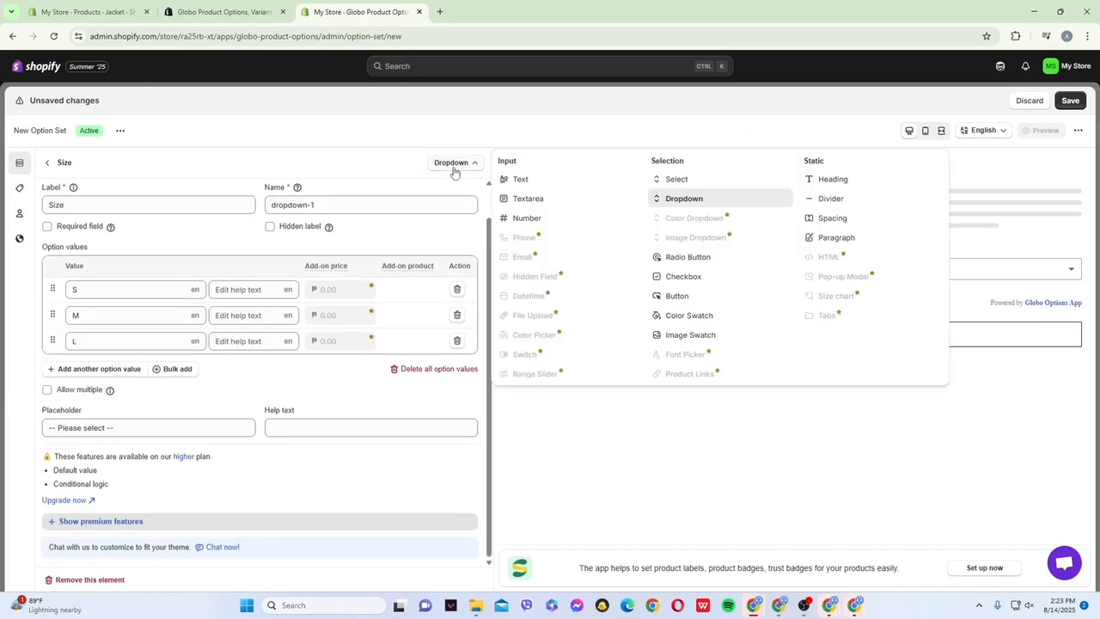
pyautogui.click(455, 167)
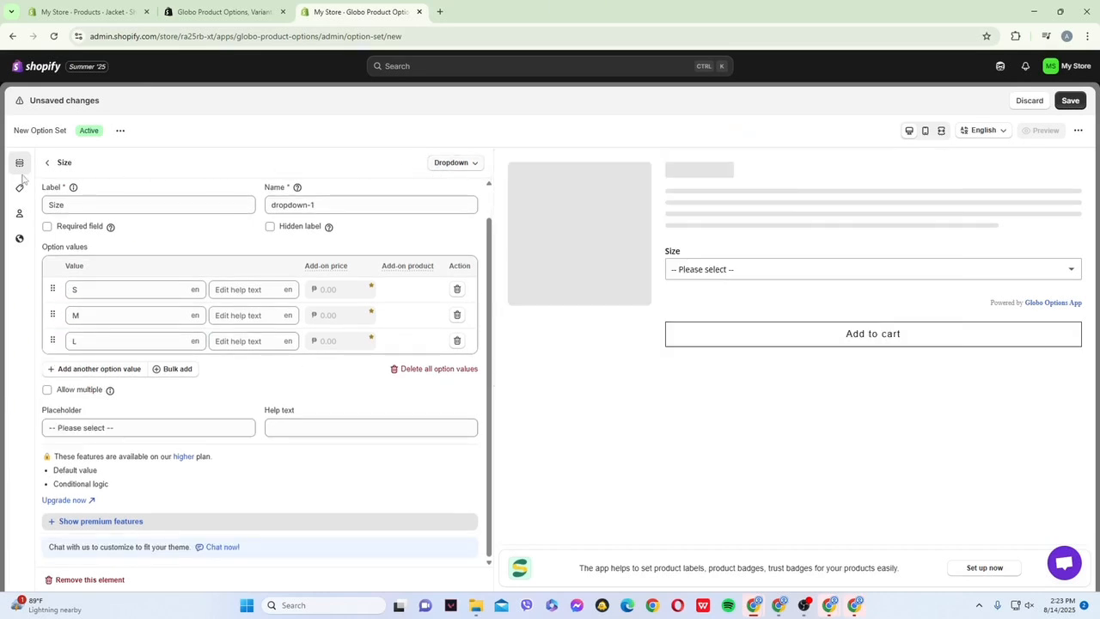
pyautogui.click(809, 273)
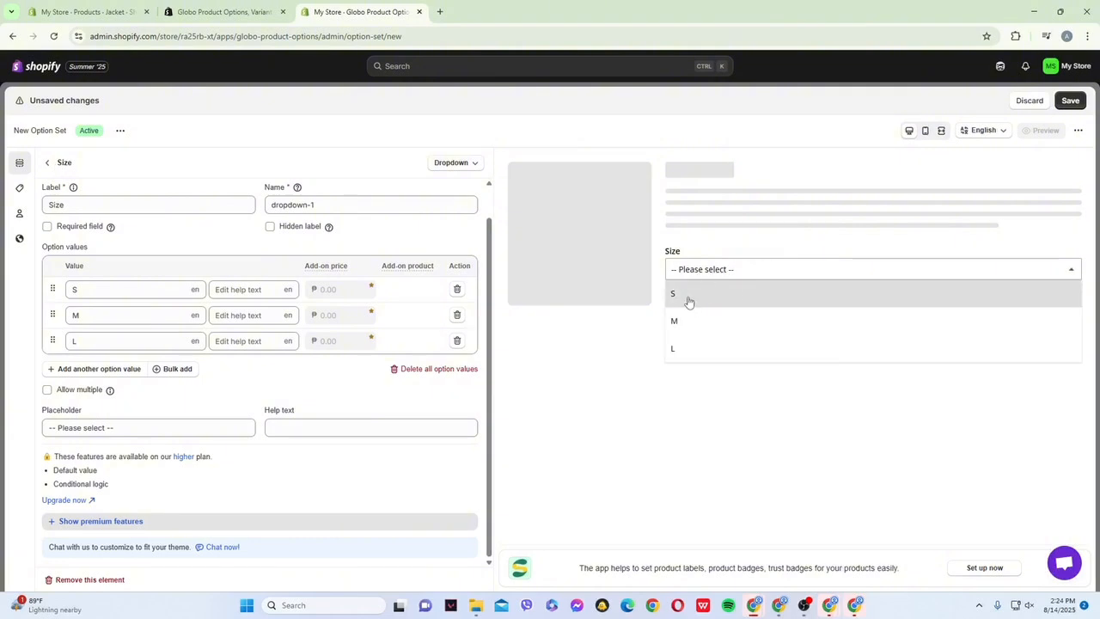
pyautogui.click(748, 272)
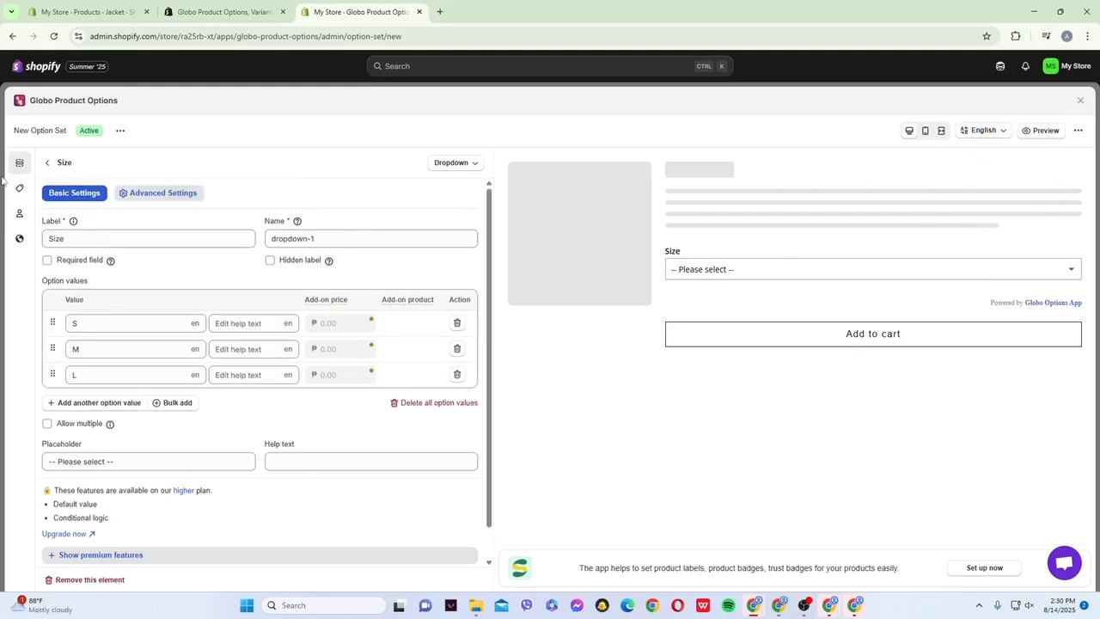
# Return to the element list, look over the option types for another element, and close the option set editor.
pyautogui.click(48, 164)
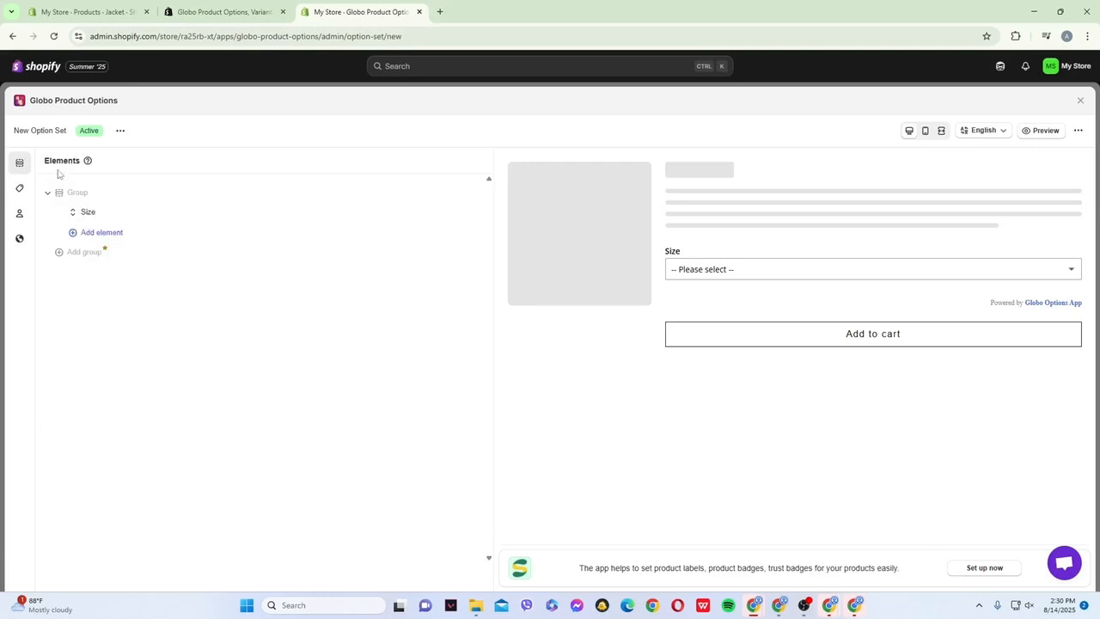
pyautogui.click(183, 238)
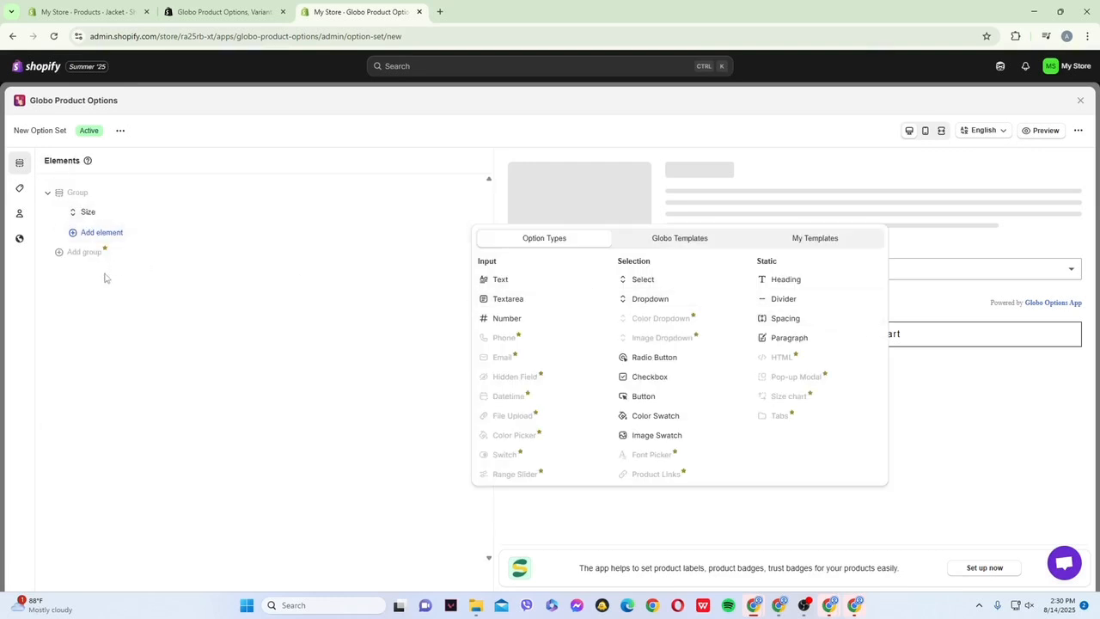
pyautogui.click(347, 355)
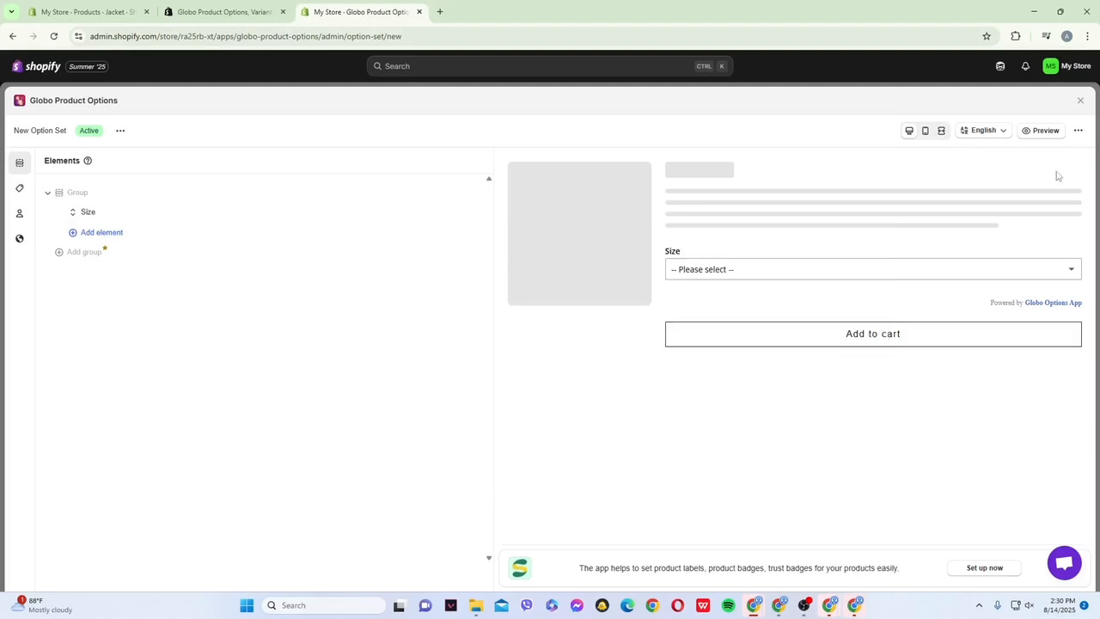
pyautogui.click(1081, 99)
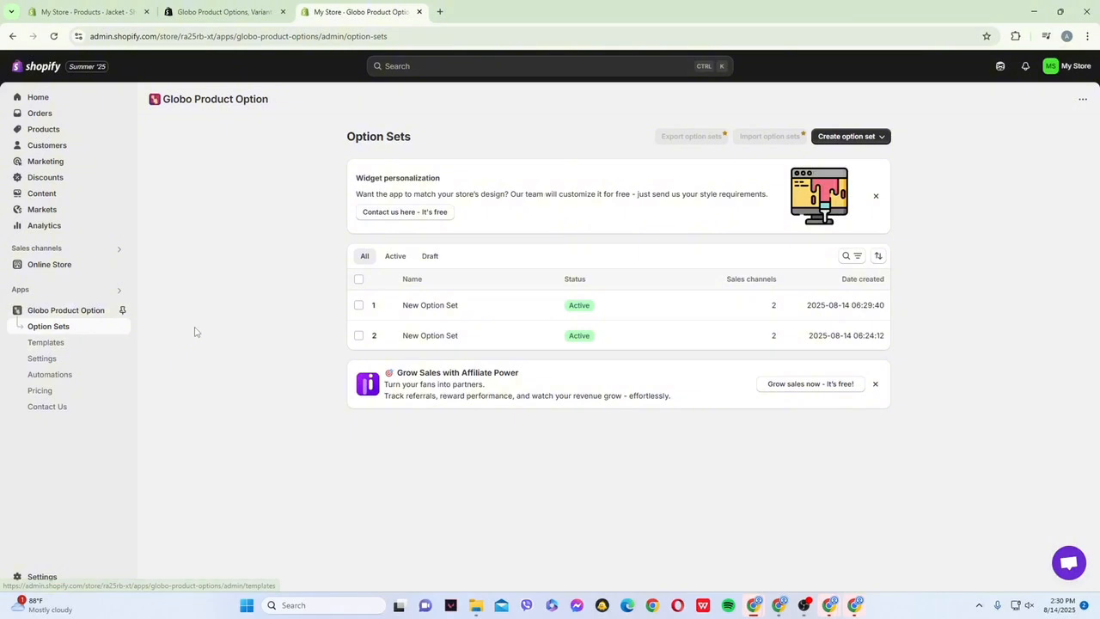
# Enable the Globo Product Options app embed in the Dawn theme from the app's dashboard and save the theme.
pyautogui.click(86, 311)
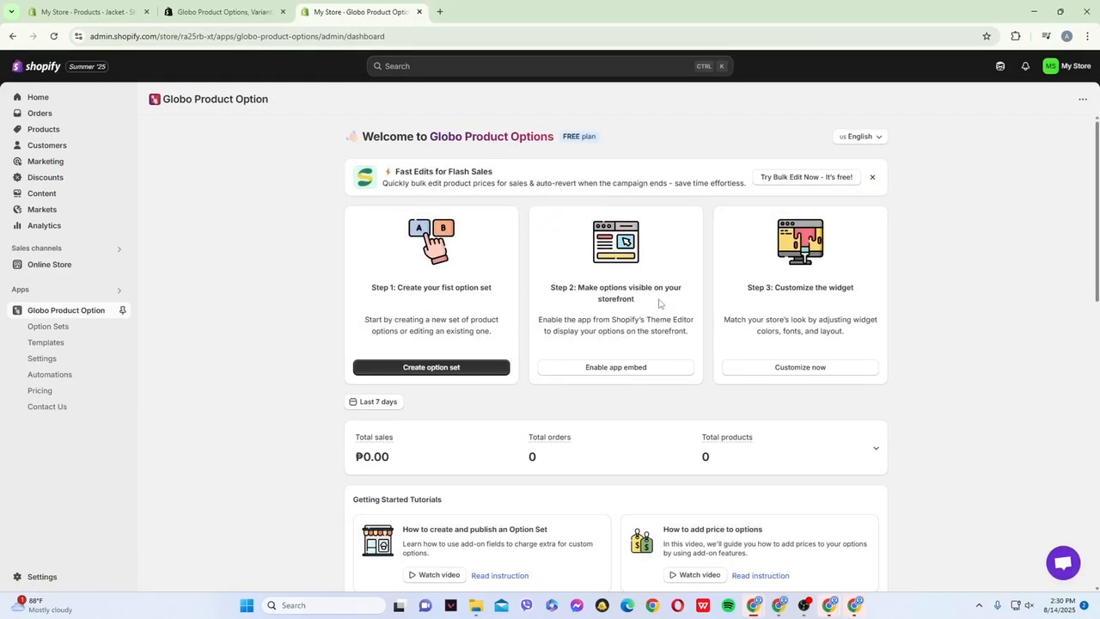
pyautogui.click(629, 367)
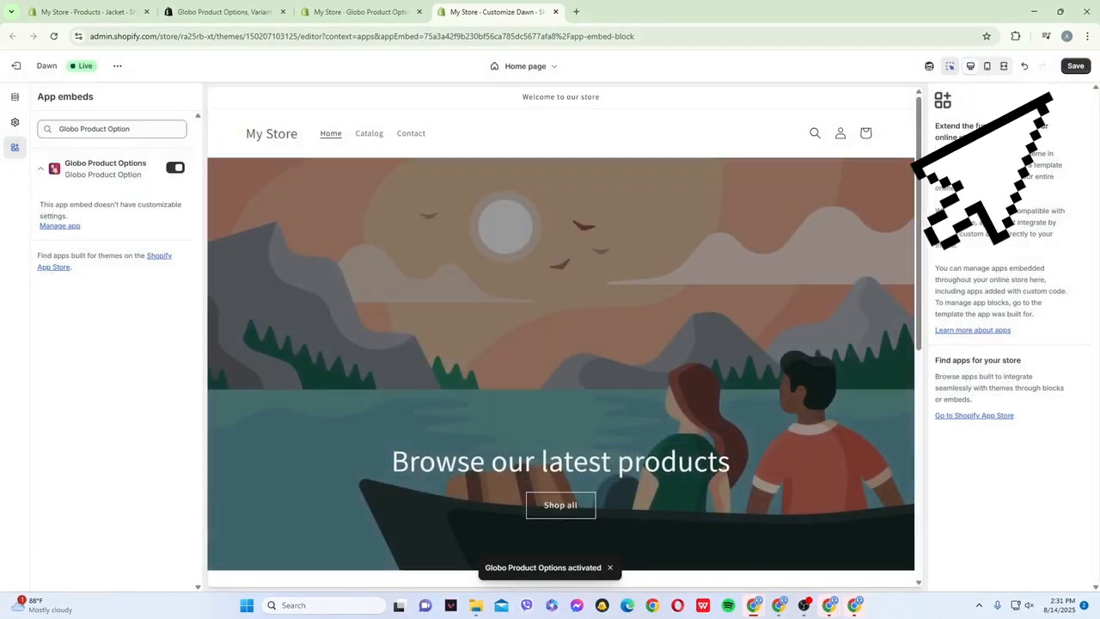
pyautogui.click(1077, 68)
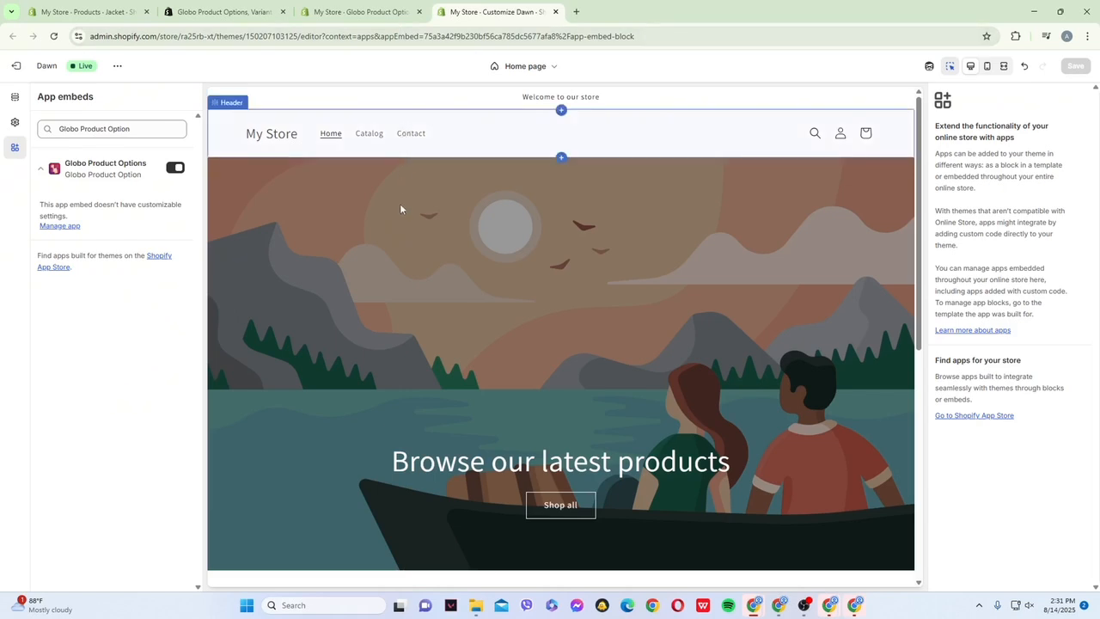
# Return to the store admin, open the Jacket product and preview its storefront page.
pyautogui.click(348, 12)
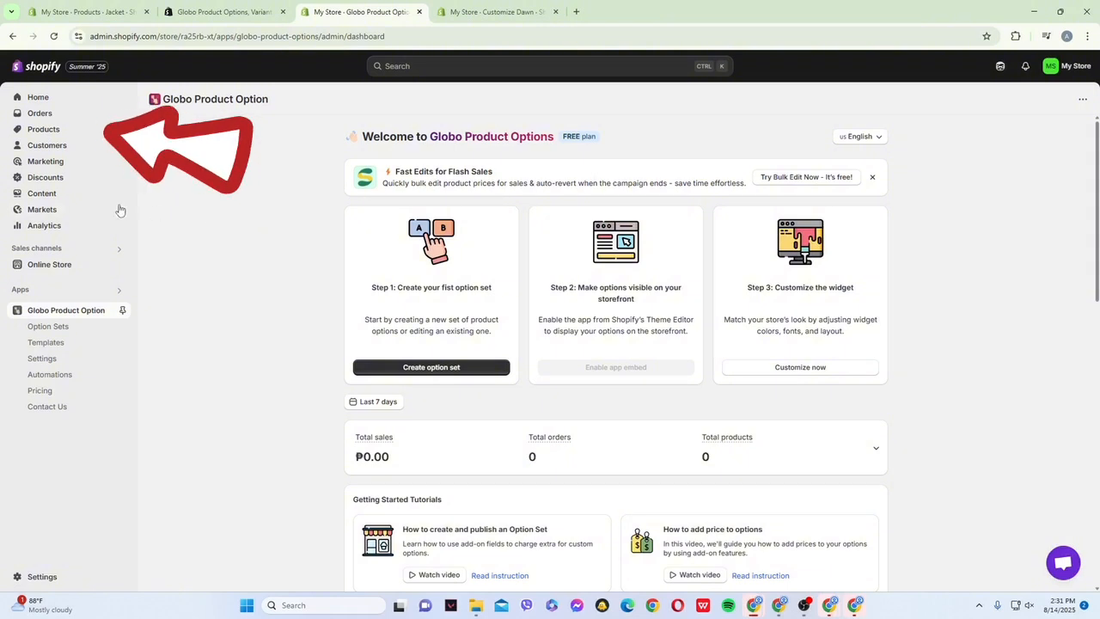
pyautogui.click(60, 132)
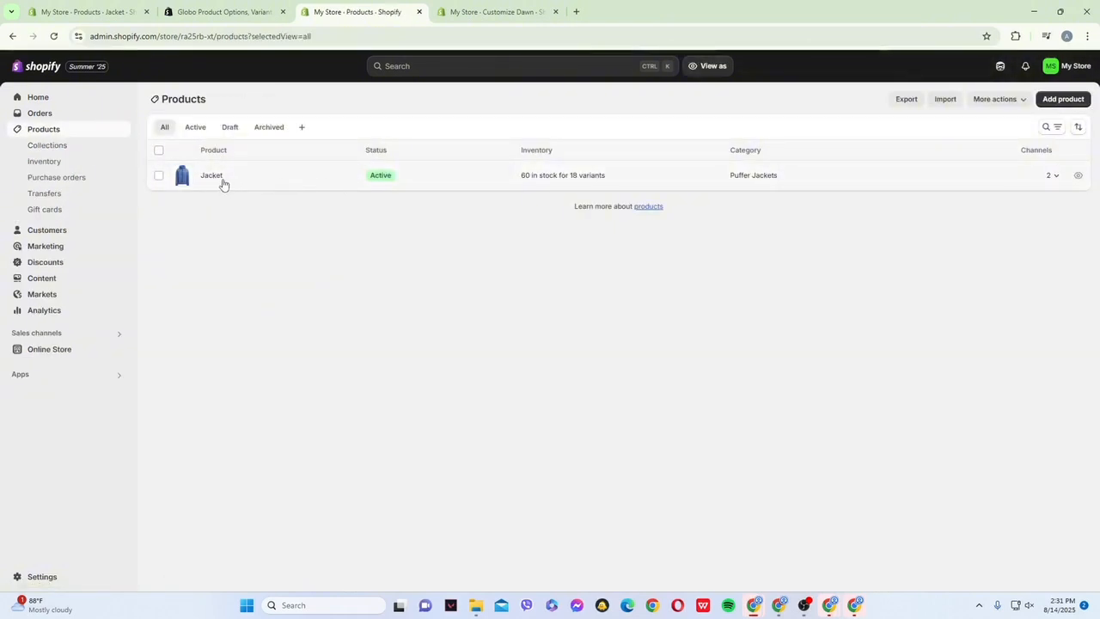
pyautogui.click(217, 180)
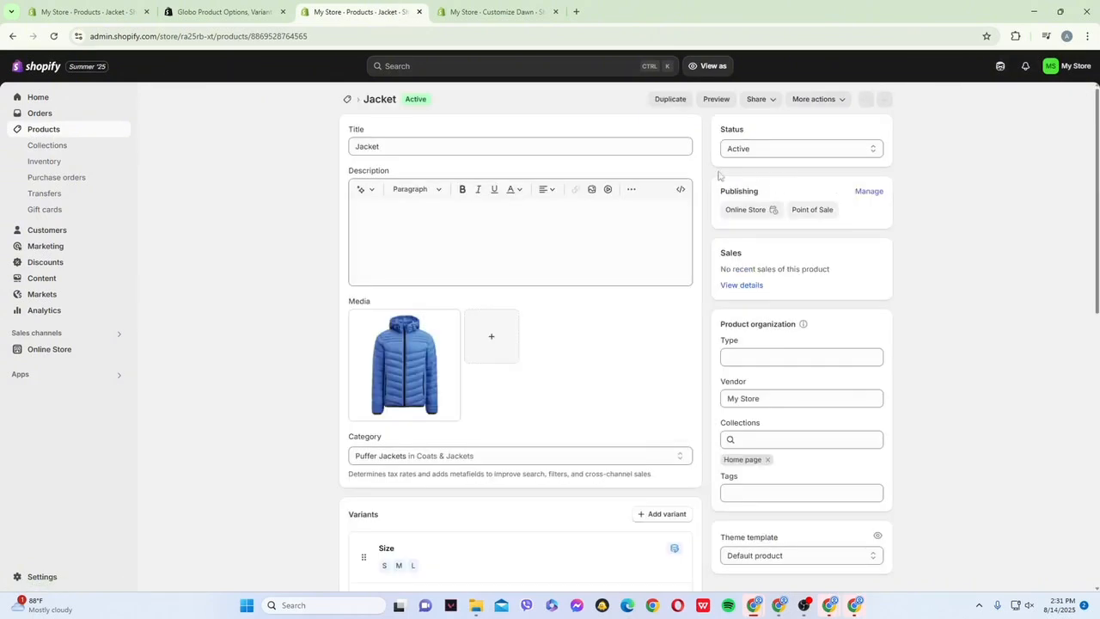
pyautogui.click(717, 100)
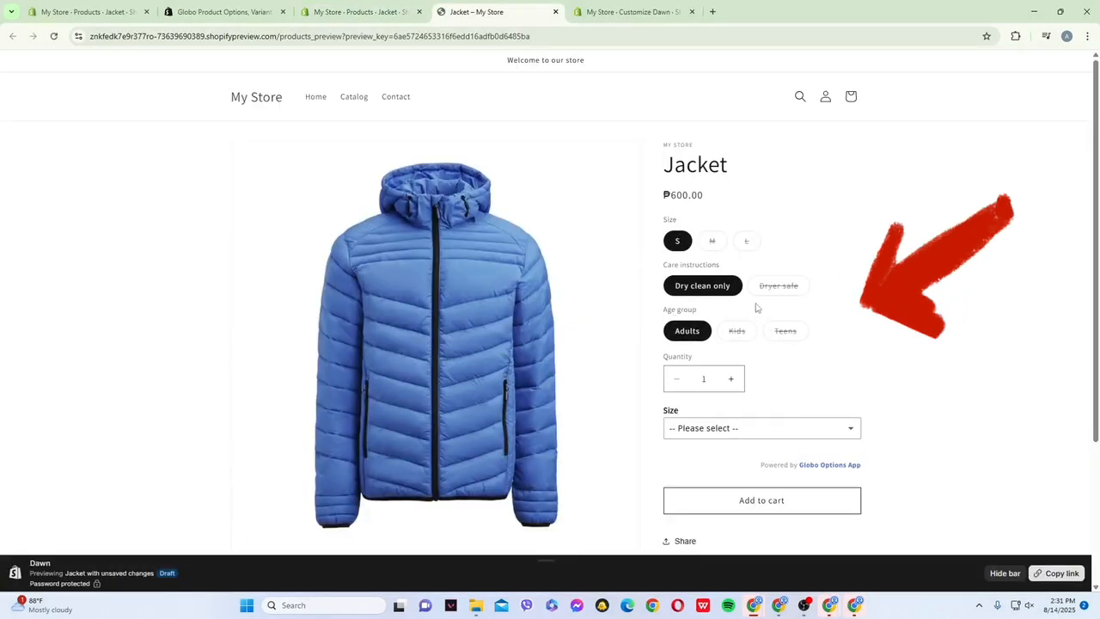
# Check the choices of the custom Size dropdown on the Jacket preview page, leaving it unselected.
pyautogui.click(710, 428)
pyautogui.scroll(-1, 700, 428)
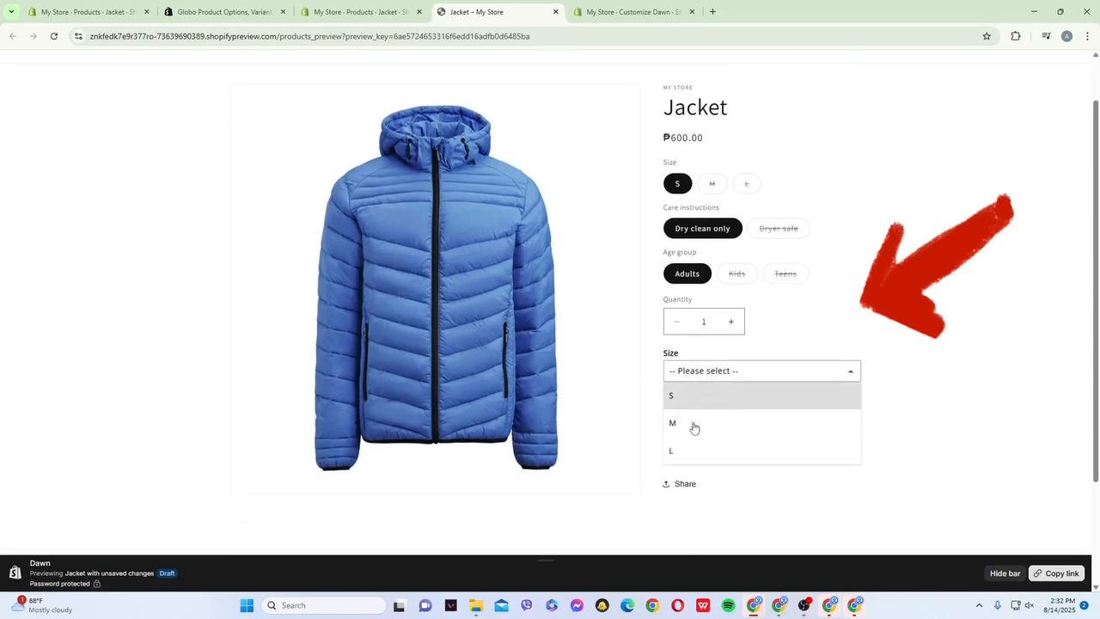
pyautogui.click(840, 375)
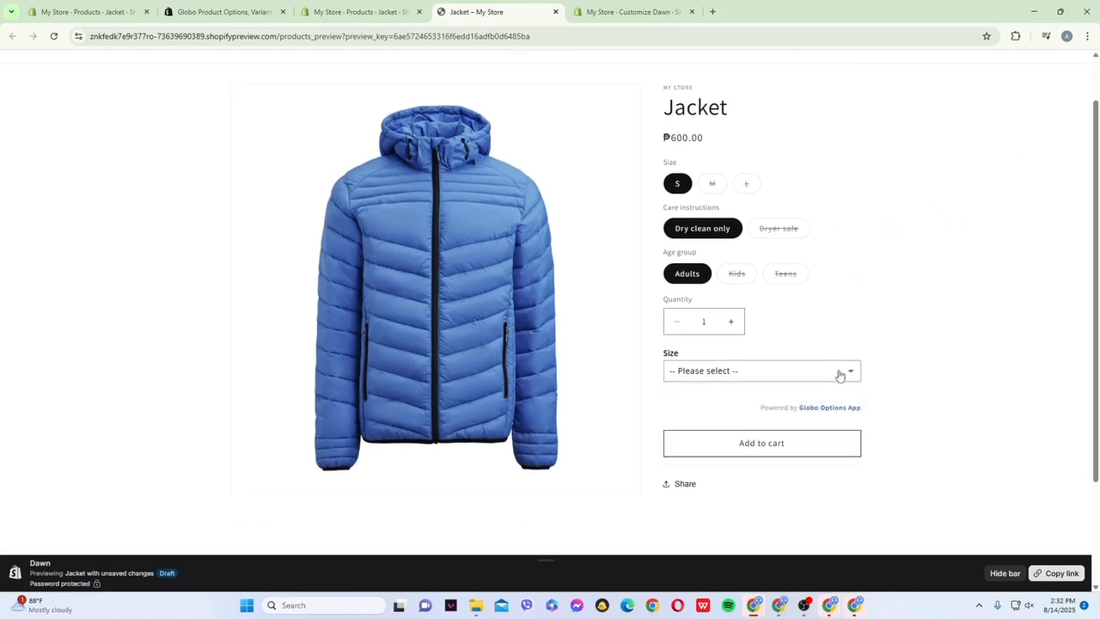